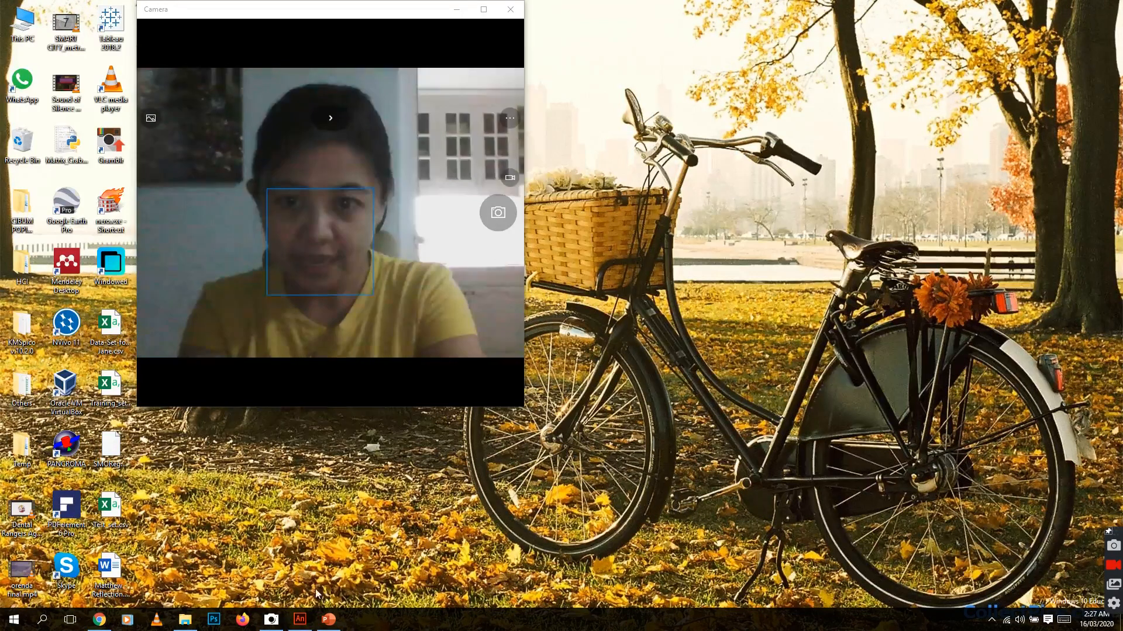
Switch to Adobe Animate and bring the boy's jacket torso in front of the trousers in boy_movement1.
click(304, 619)
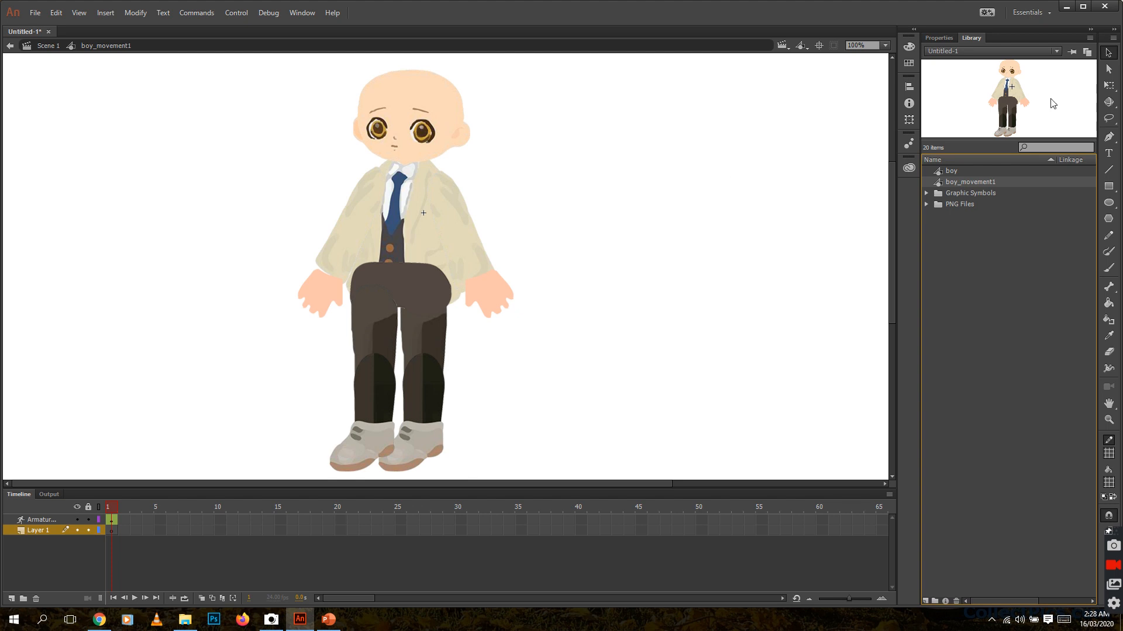
click(1109, 54)
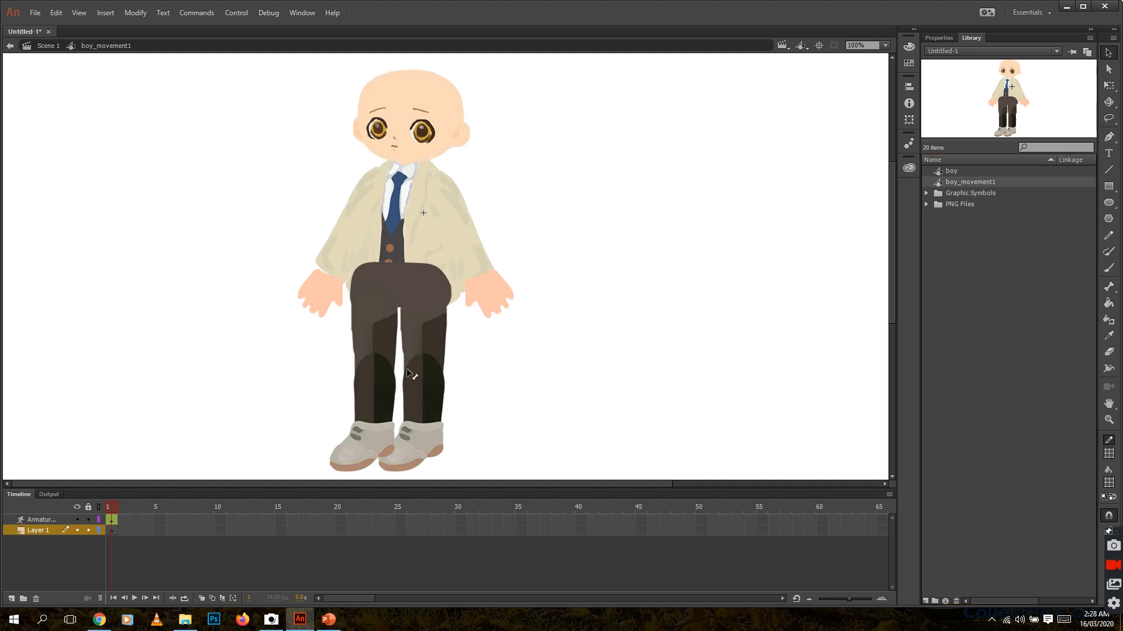
right_click(408, 242)
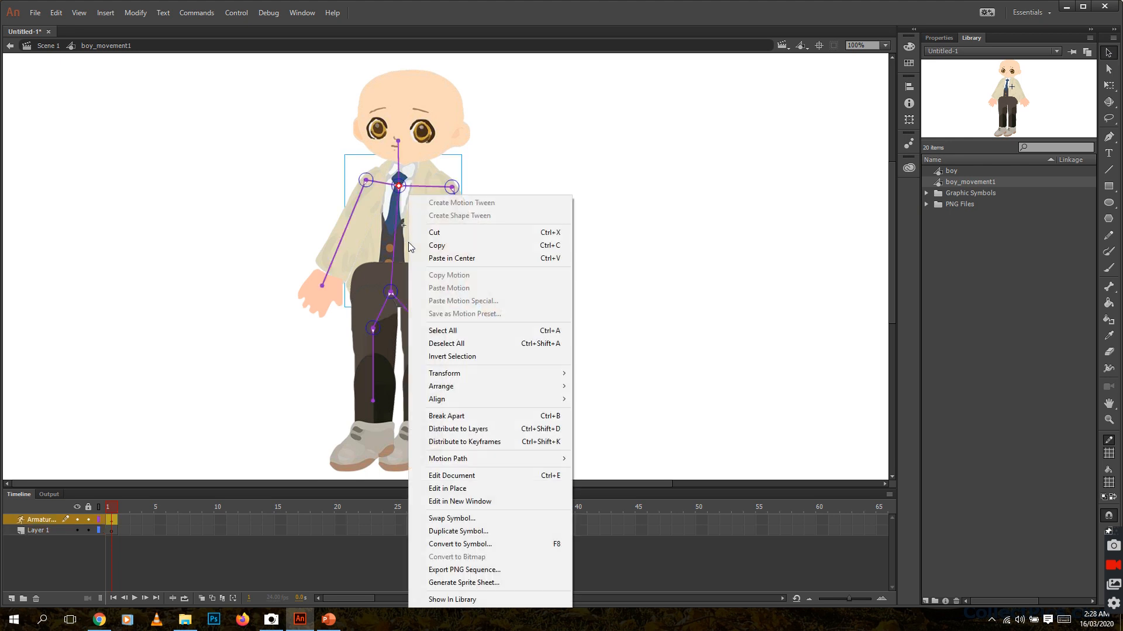
mouse_move(471, 380)
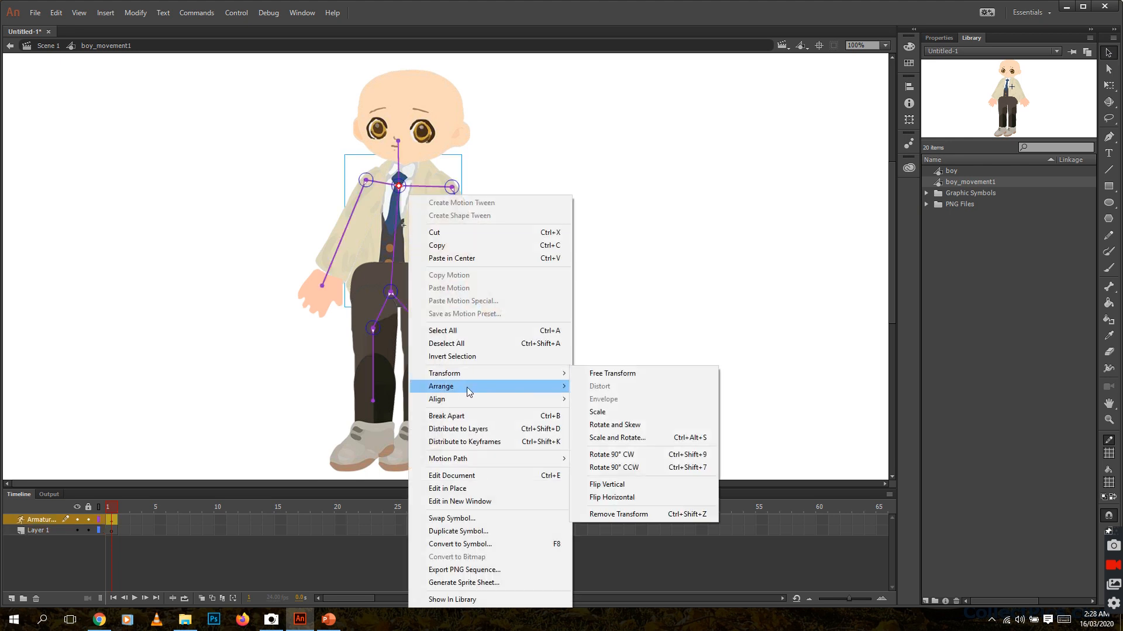
click(615, 389)
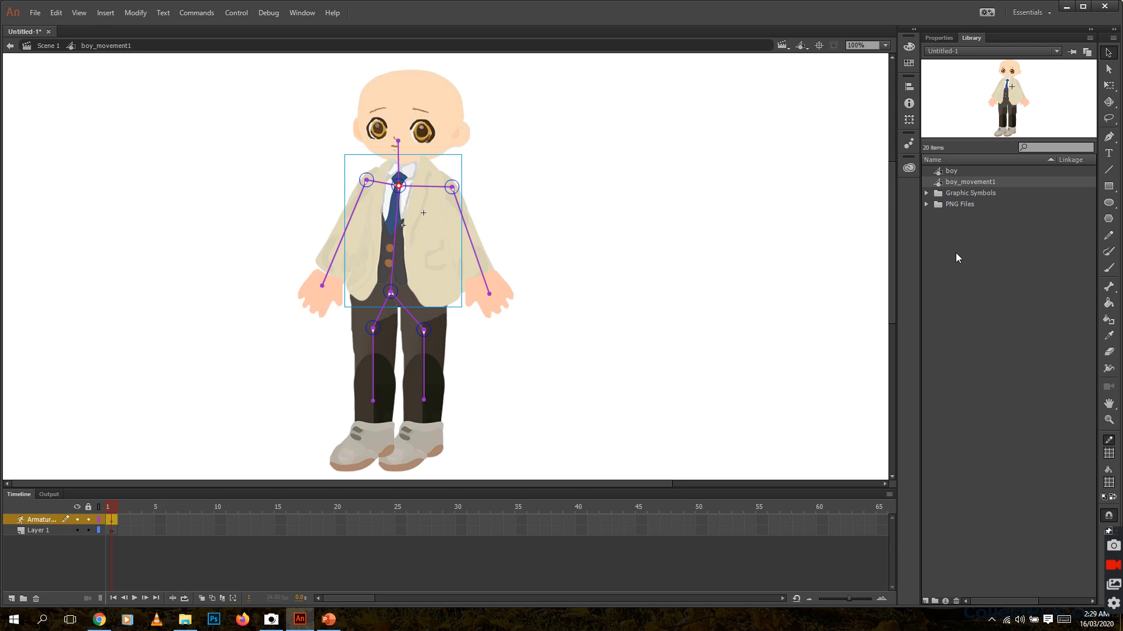
Create a new graphic symbol named circle in the library root.
key(ctrl+F8)
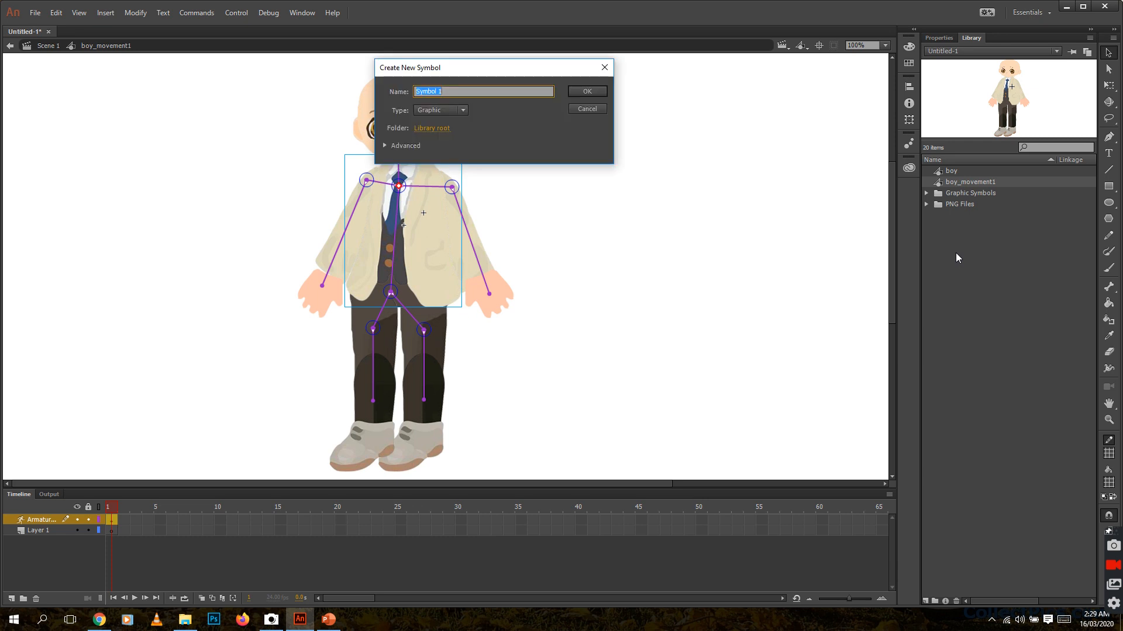
key(BackSpace)
click(588, 92)
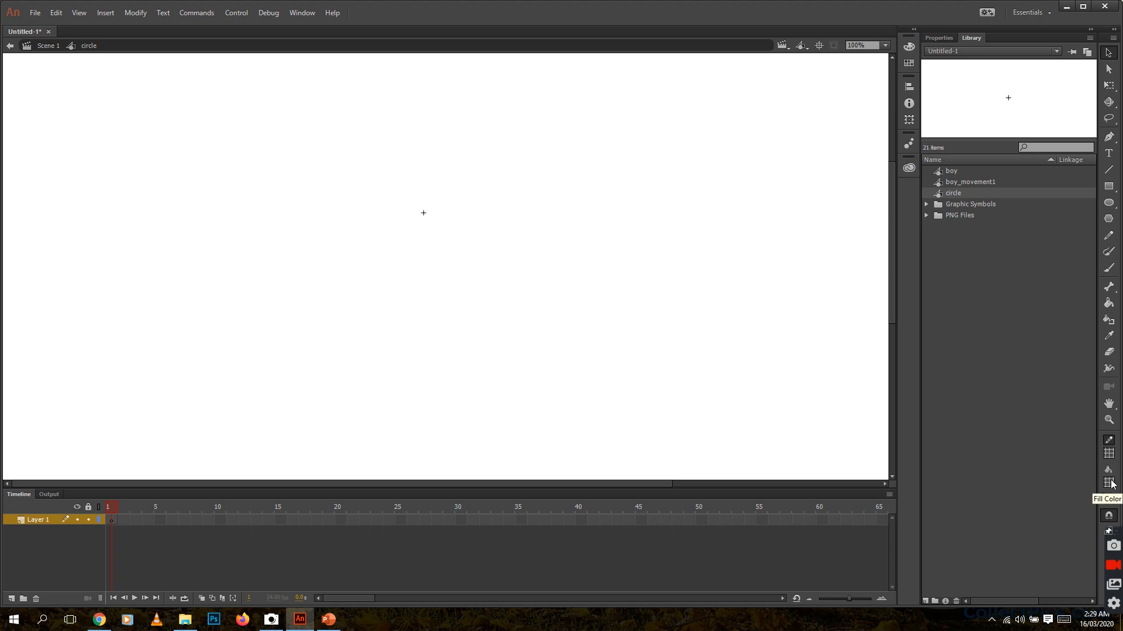
Draw a small circle with a fully transparent colour, starting at the circle symbol's registration point.
click(1109, 454)
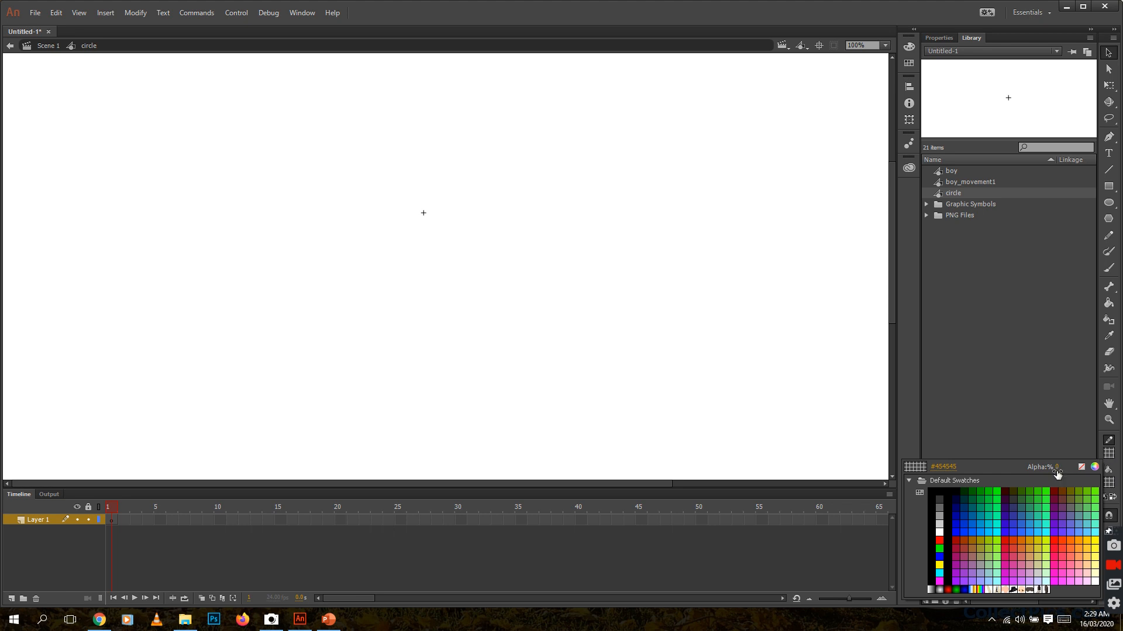
drag(1057, 473, 1060, 471)
click(1059, 432)
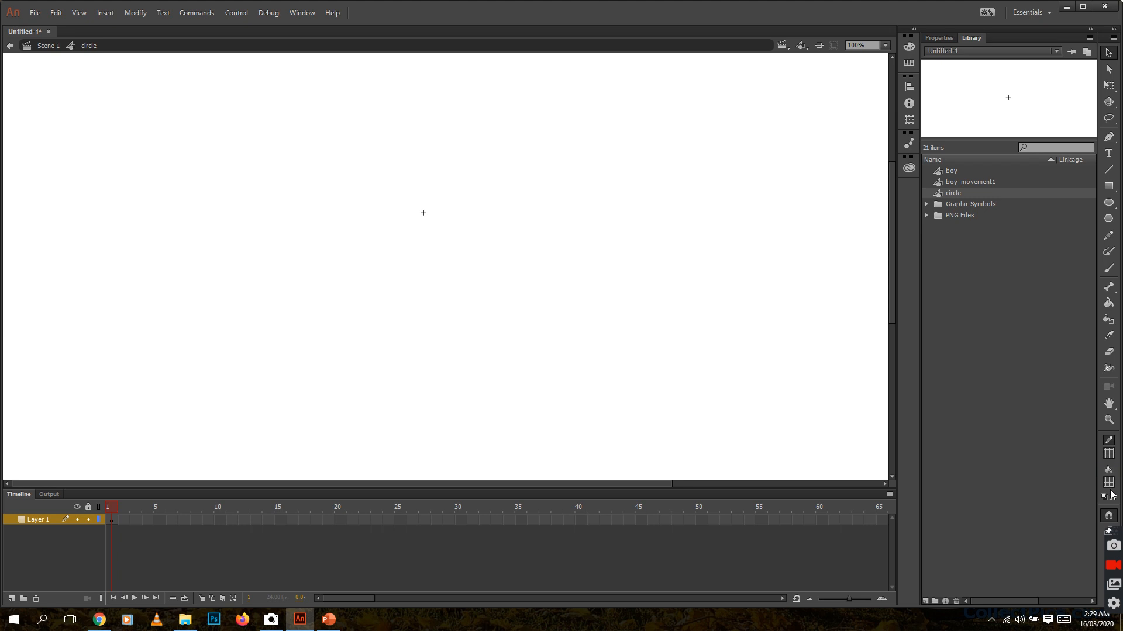
click(1108, 204)
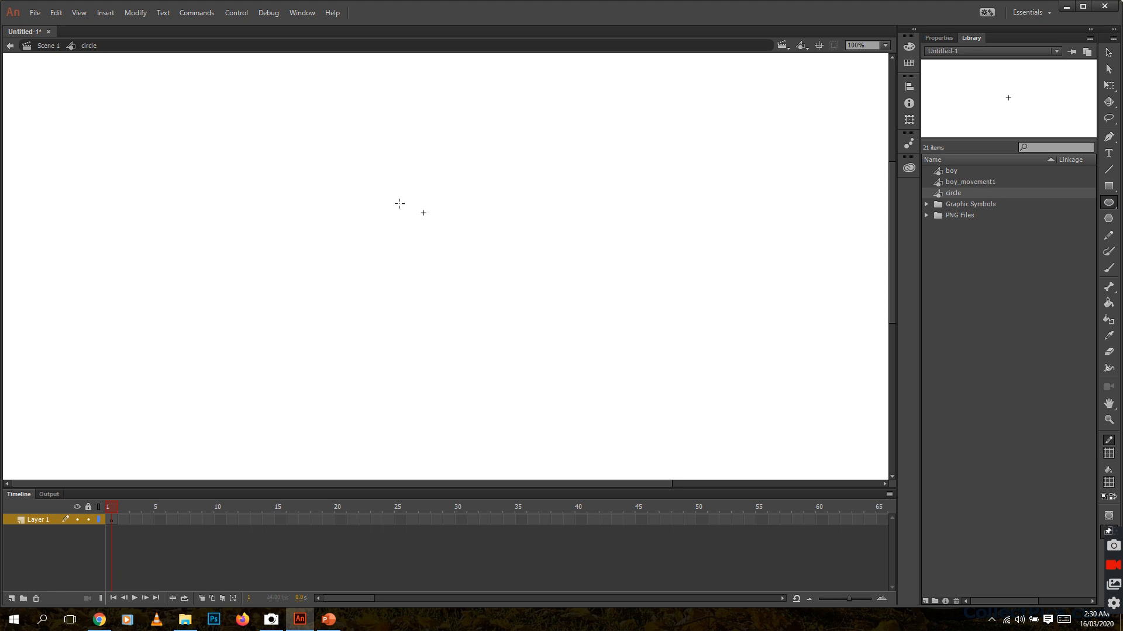
drag(423, 213, 435, 228)
Place four instances of the circle symbol on Layer 1 of boy_movement1, one at each hand's fingertips and one under each foot.
double_click(939, 183)
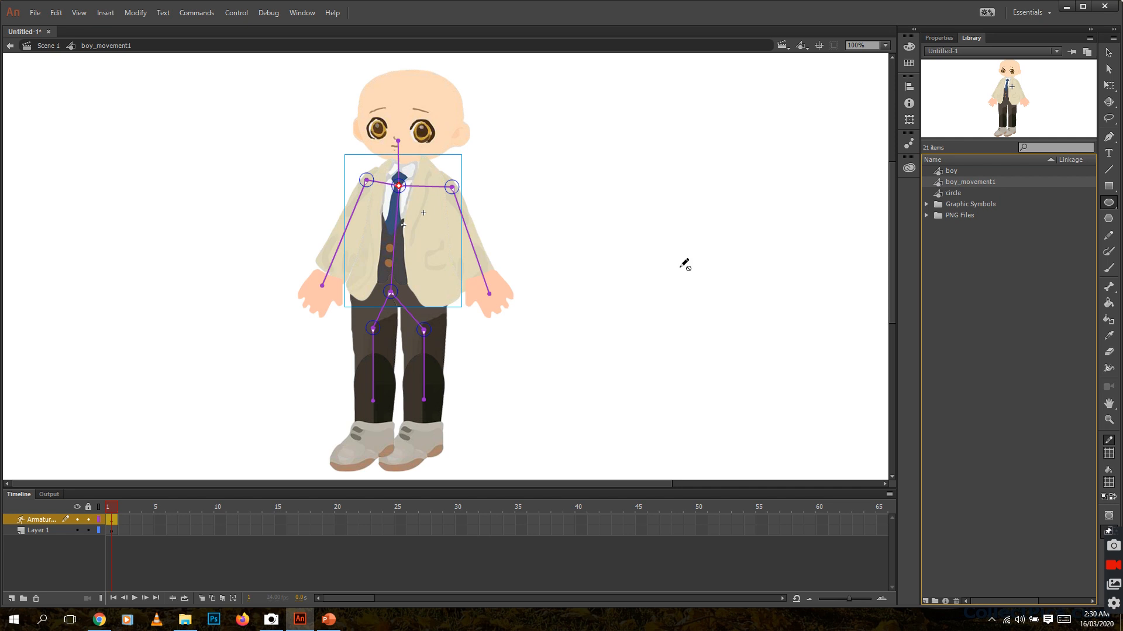
click(32, 531)
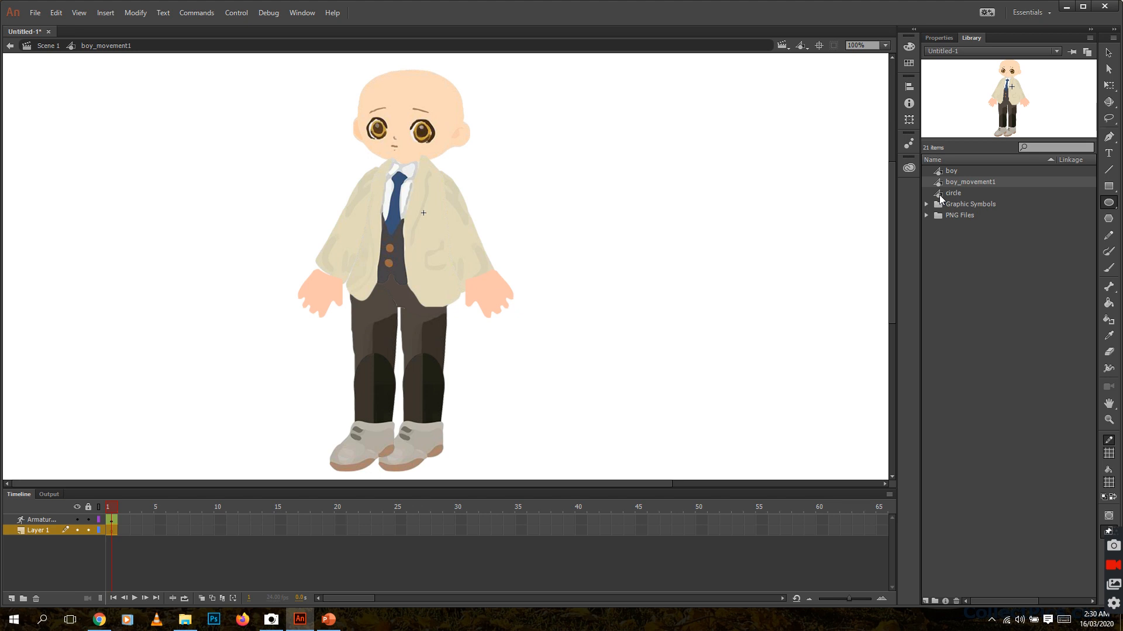
drag(939, 195, 501, 324)
drag(939, 195, 307, 320)
drag(944, 195, 423, 470)
drag(892, 256, 893, 272)
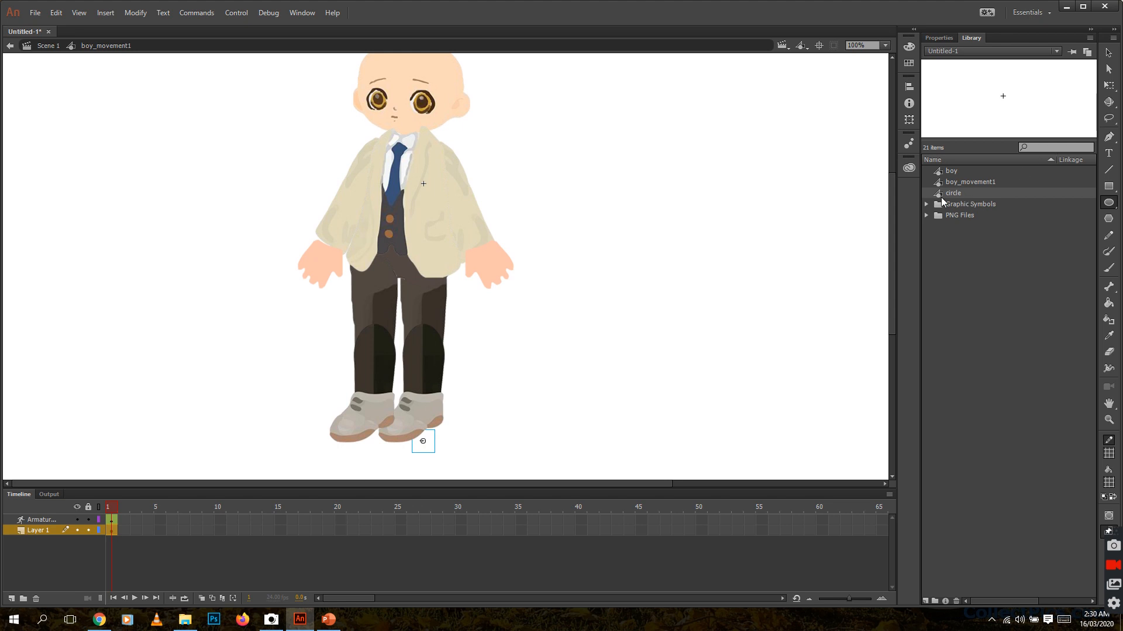
drag(942, 201, 363, 449)
Extend the armature with the Bone tool from each wrist joint to the circle at that hand's fingertips.
click(42, 522)
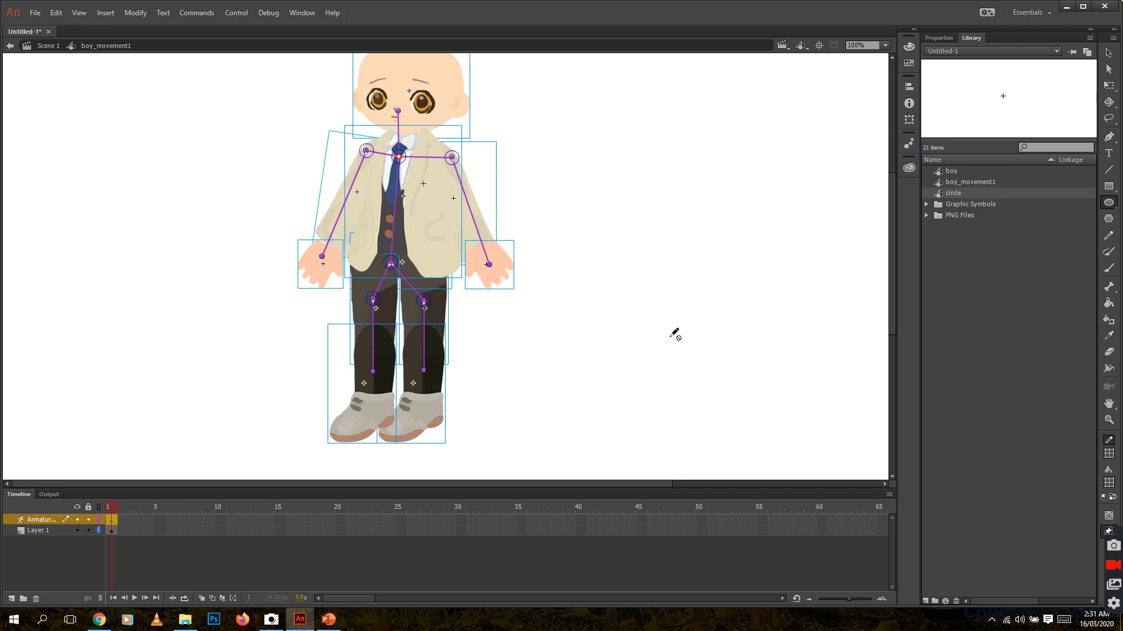
click(1108, 287)
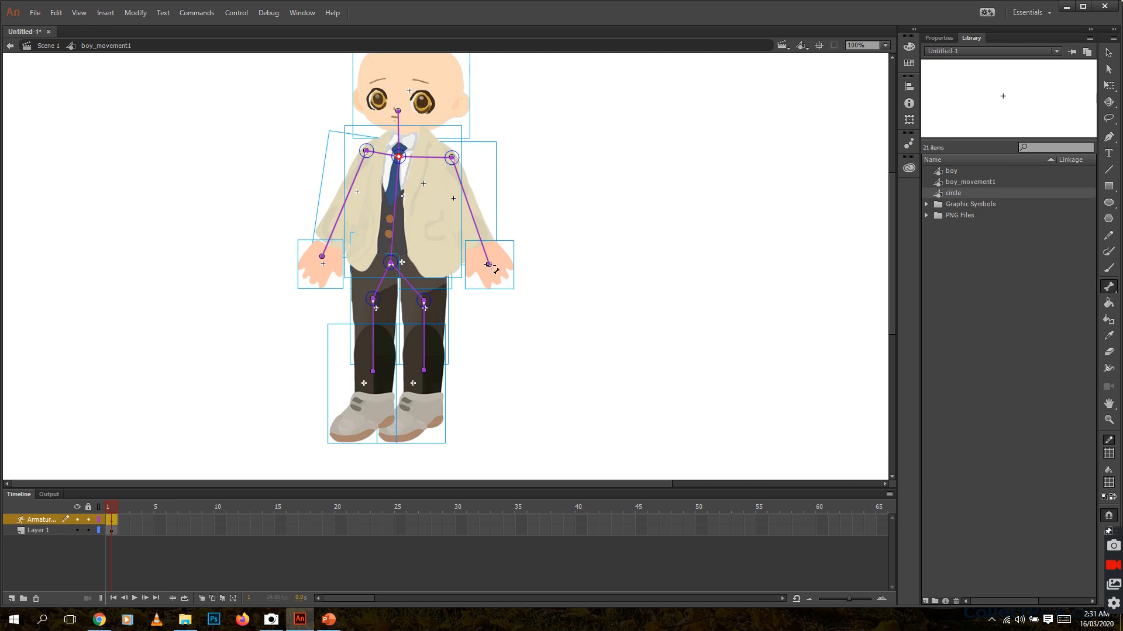
drag(489, 265, 499, 282)
mouse_move(505, 289)
mouse_down()
mouse_move(481, 324)
mouse_move(526, 292)
mouse_move(534, 268)
mouse_move(529, 288)
mouse_move(510, 295)
mouse_move(528, 287)
mouse_move(523, 300)
mouse_move(512, 296)
mouse_move(528, 292)
mouse_move(506, 298)
mouse_move(526, 296)
mouse_move(518, 303)
mouse_move(510, 294)
mouse_move(528, 288)
mouse_up()
drag(529, 288, 513, 298)
mouse_move(512, 299)
mouse_down()
mouse_move(519, 313)
mouse_move(514, 300)
mouse_up()
drag(514, 300, 514, 300)
drag(322, 257, 301, 295)
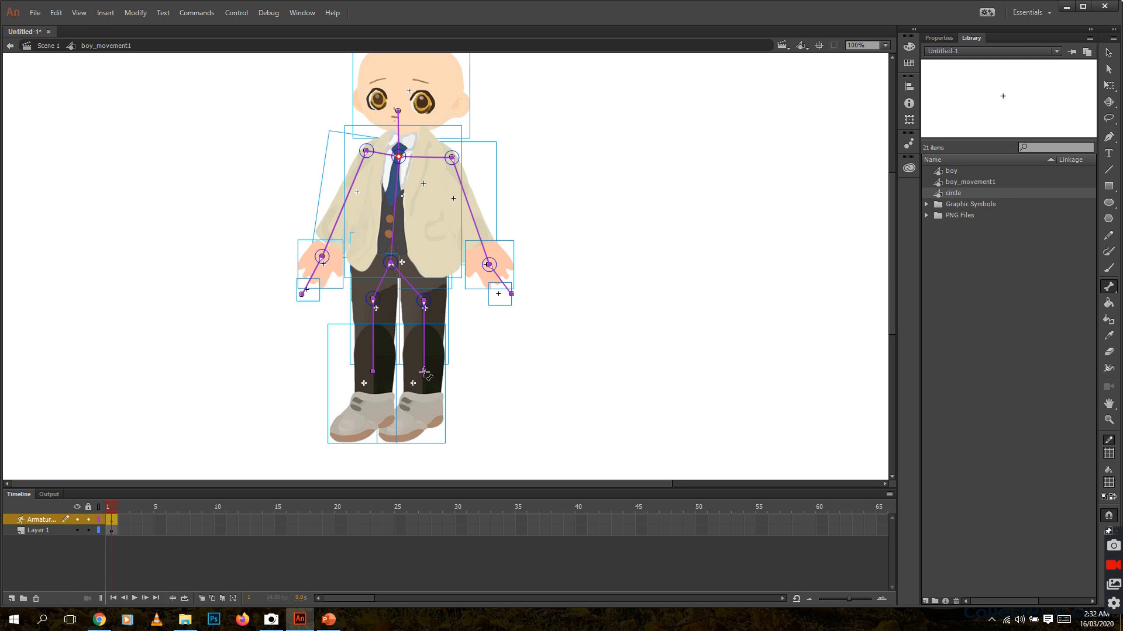
Add a bone from the end of each leg bone down to the circle under that foot.
drag(424, 372, 423, 451)
drag(372, 371, 363, 452)
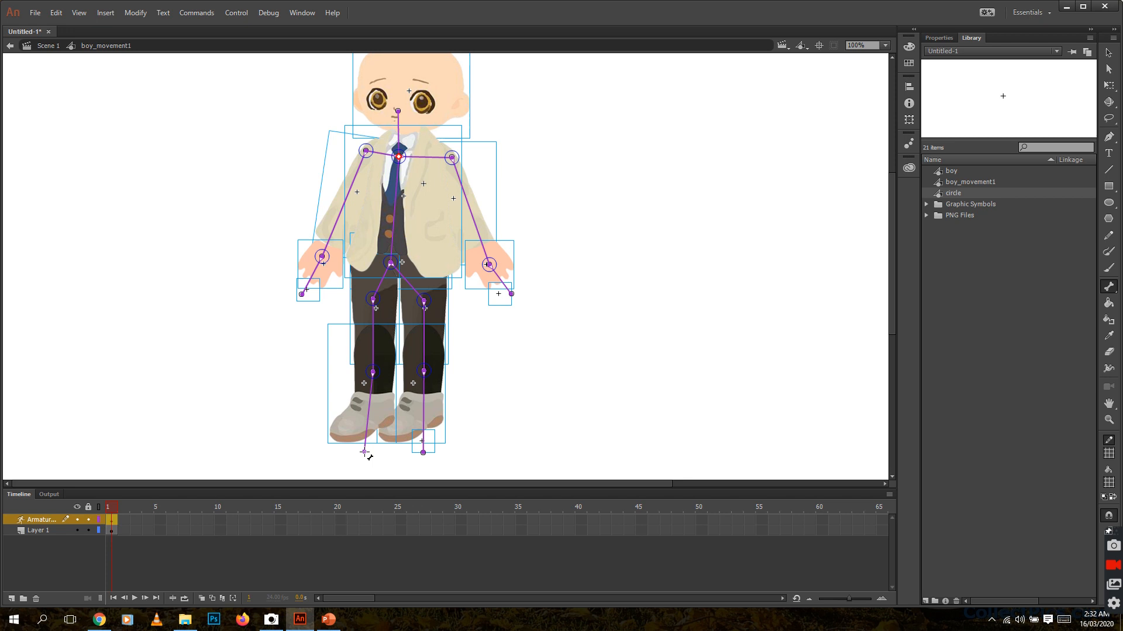
drag(363, 452, 363, 452)
Duplicate the boy_movement1 symbol in the library as a graphic symbol named boy_movement2.
drag(890, 314, 895, 300)
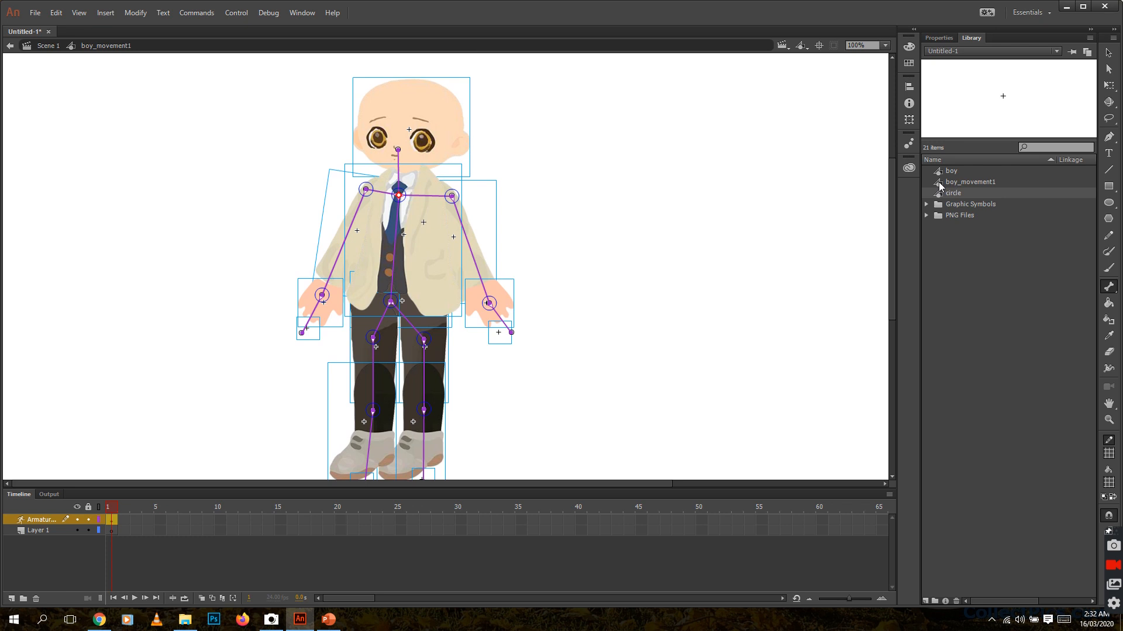
click(939, 181)
right_click(941, 182)
click(975, 259)
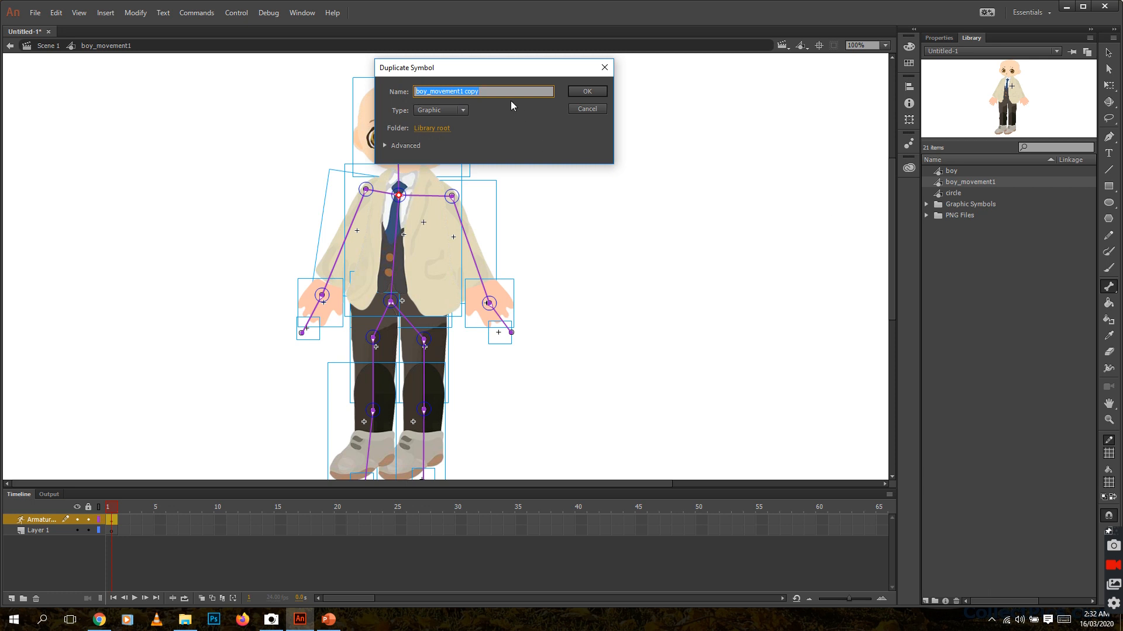
key(Right)
key(BackSpace)
key(BackSpace)
key(BackSpace)
key(BackSpace)
key(BackSpace)
text(2)
click(594, 92)
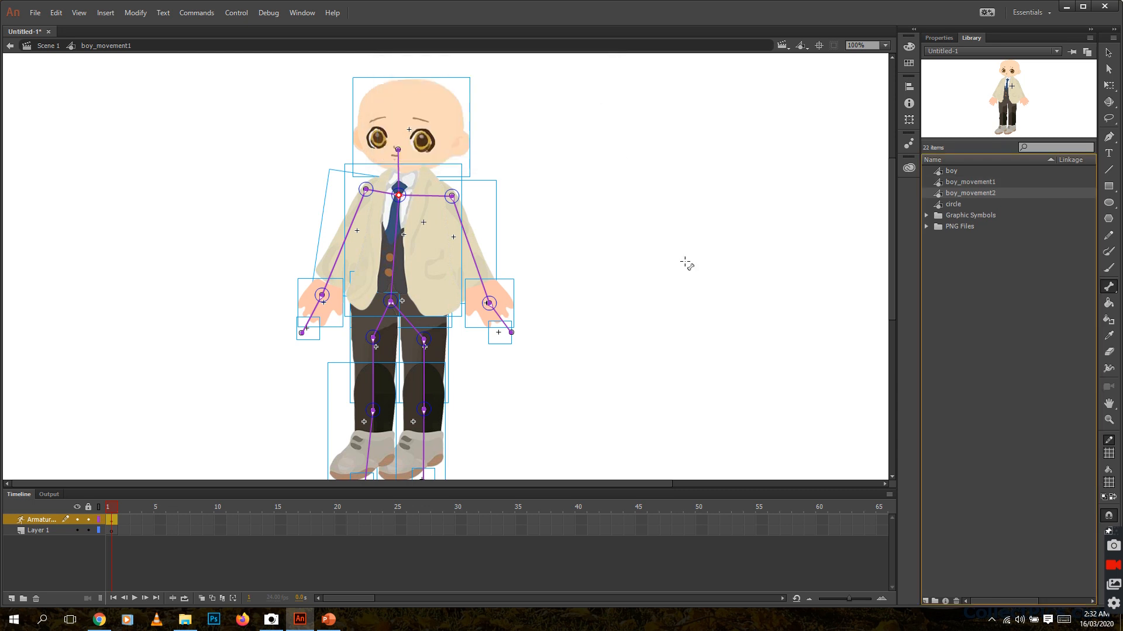